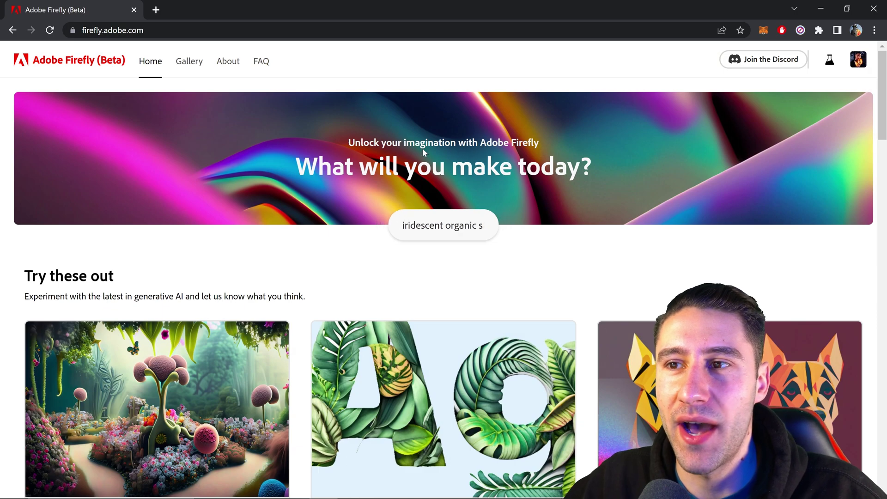
{"action": "type", "text": "ainti"}
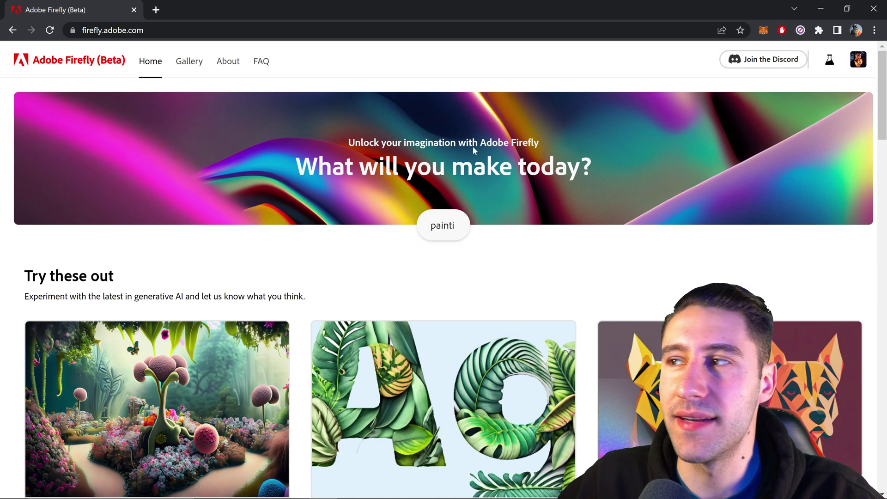
{"action": "type", "text": "ng of mountains and trees"}
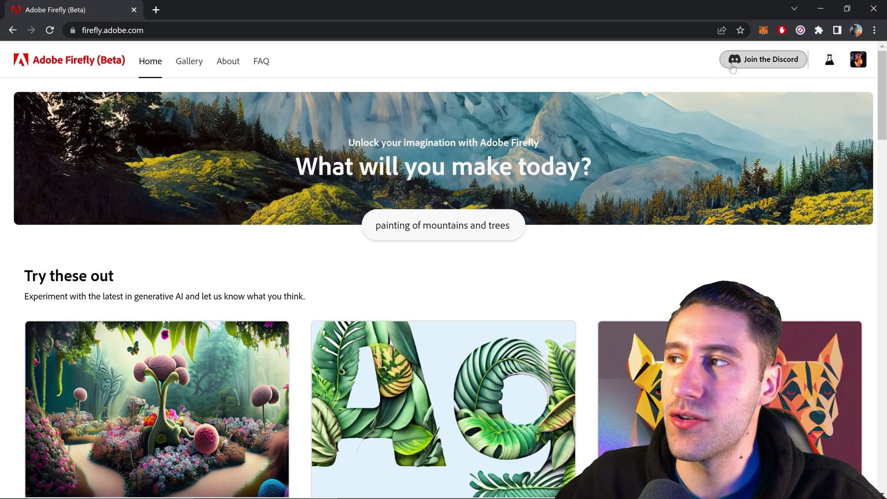
{"action": "key", "text": "BackSpace"}
{"action": "key", "text": "BackSpace"}
{"action": "key", "text": "BackSpace"}
{"action": "key", "text": "BackSpace"}
{"action": "key", "text": "BackSpace"}
{"action": "key", "text": "BackSpace"}
{"action": "key", "text": "BackSpace"}
{"action": "key", "text": "BackSpace"}
{"action": "key", "text": "BackSpace"}
{"action": "key", "text": "BackSpace"}
{"action": "key", "text": "BackSpace"}
{"action": "key", "text": "BackSpace"}
{"action": "key", "text": "BackSpace"}
{"action": "key", "text": "BackSpace"}
{"action": "key", "text": "BackSpace"}
{"action": "key", "text": "BackSpace"}
{"action": "key", "text": "BackSpace"}
{"action": "key", "text": "BackSpace"}
{"action": "key", "text": "BackSpace"}
{"action": "key", "text": "BackSpace"}
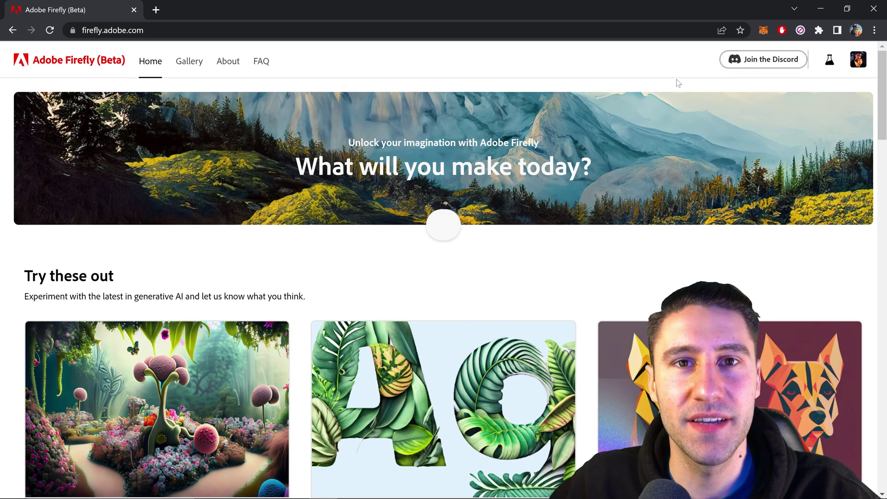
{"action": "type", "text": "layered paper galaxy"}
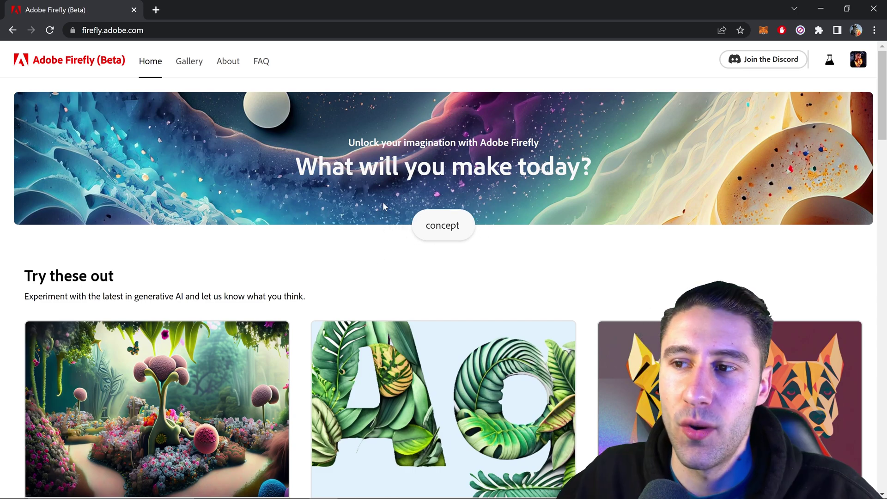
Step: Open the Text effects generator and browse the sample letter effects and their prompts
{"action": "scroll", "coordinate": [393, 204], "scroll_direction": "down", "scroll_amount": 3}
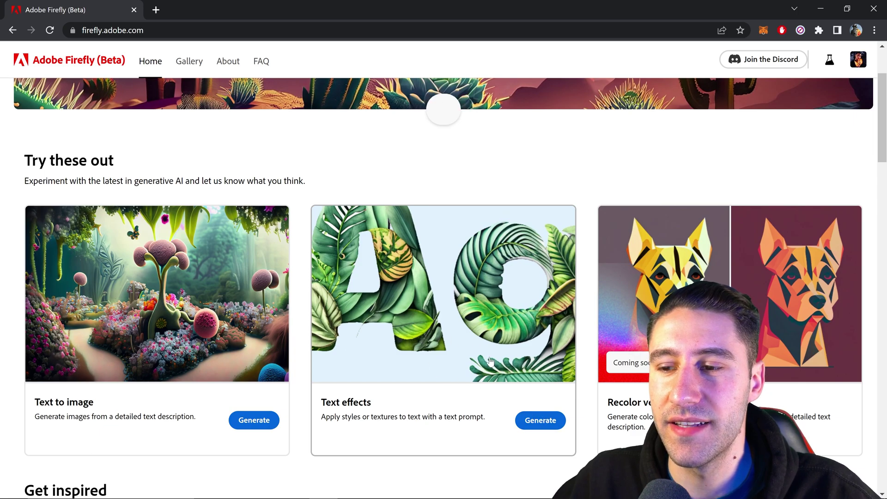
{"action": "scroll", "coordinate": [523, 324], "scroll_direction": "down", "scroll_amount": 3}
{"action": "left_click", "coordinate": [538, 248]}
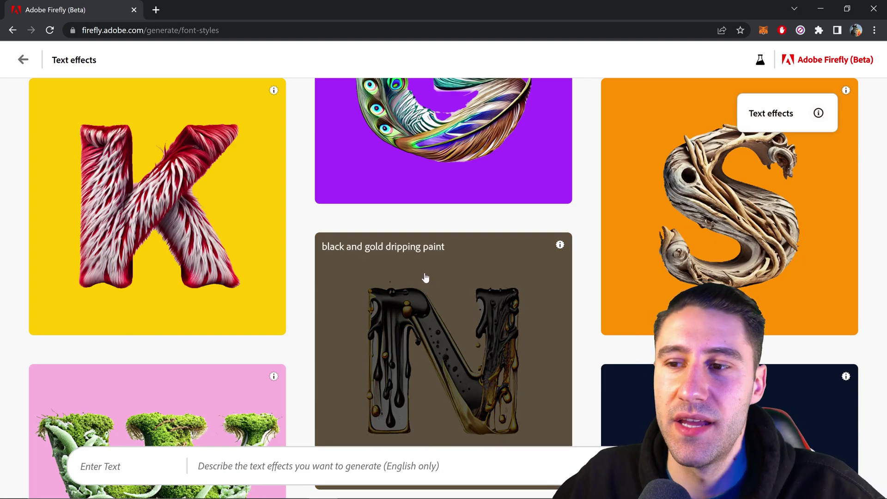
{"action": "scroll", "coordinate": [423, 277], "scroll_direction": "down", "scroll_amount": 10}
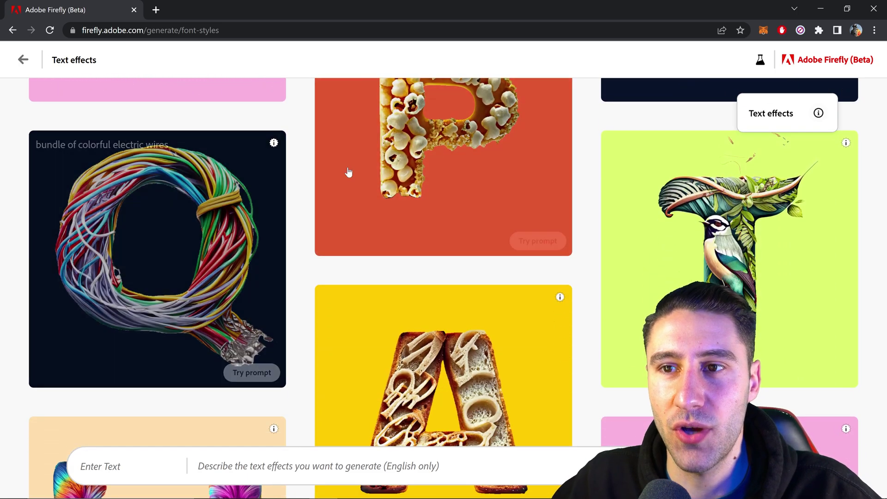
{"action": "mouse_move", "coordinate": [272, 205]}
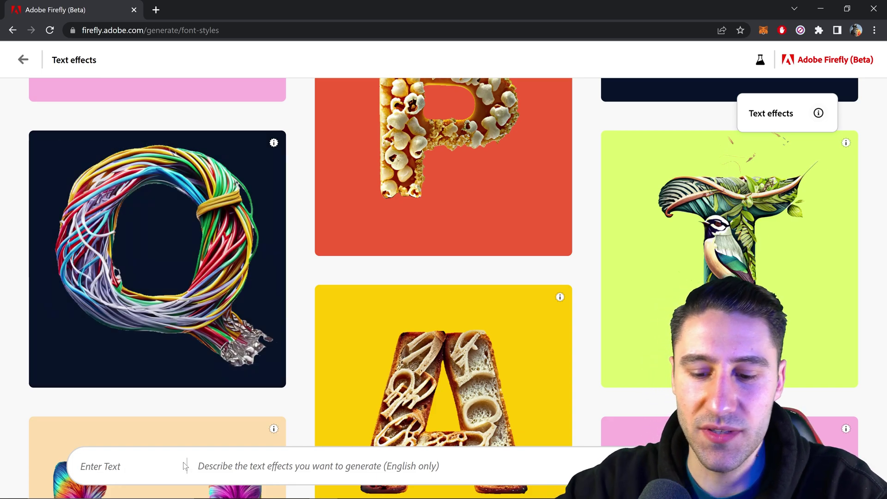
Step: Generate a text effect for the word "Lava" with the prompt "lava, magma, hot"
{"action": "type", "text": "Lava"}
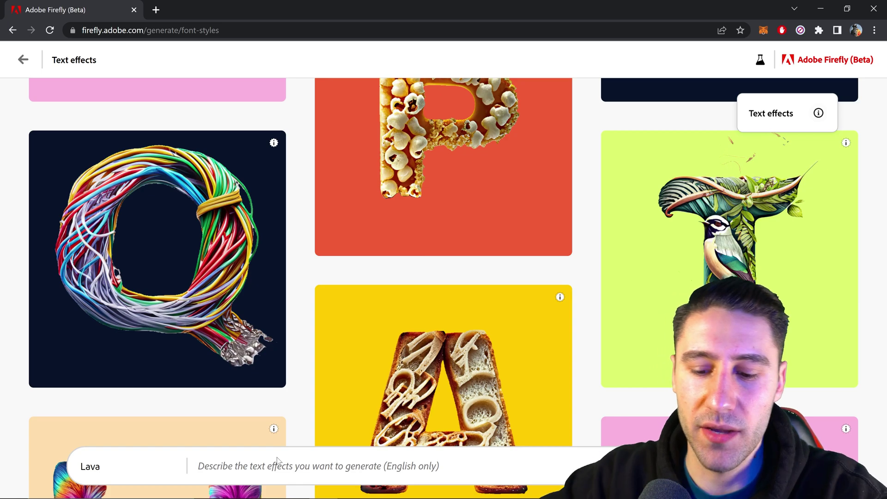
{"action": "type", "text": "lava, magma, hot"}
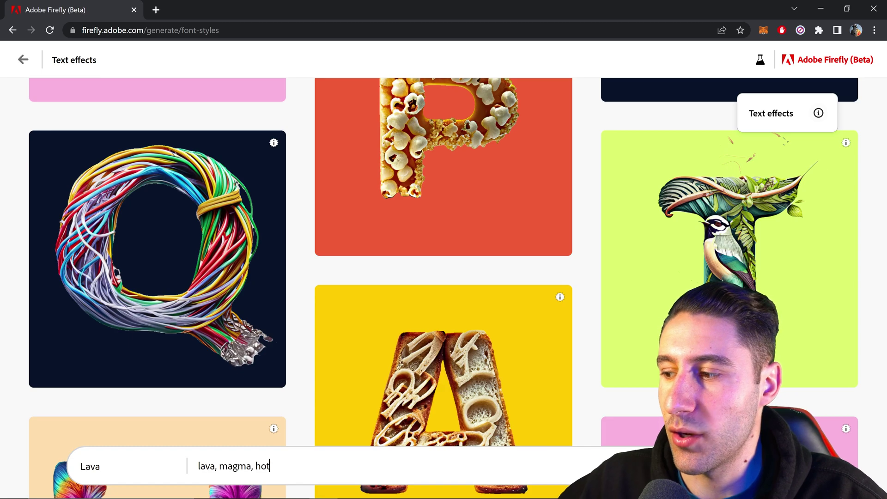
{"action": "key", "text": "Return"}
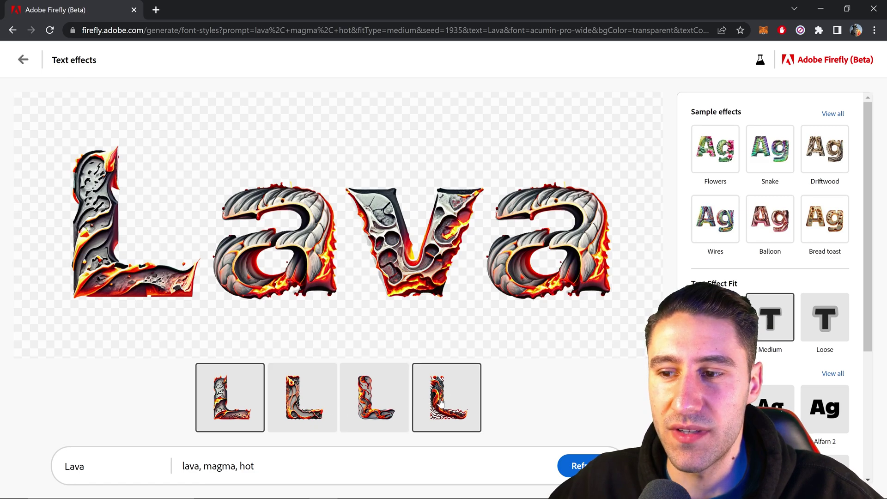
Step: Compare the first, third and fourth generated variations of the Lava text and select the fourth one
{"action": "left_click", "coordinate": [445, 403]}
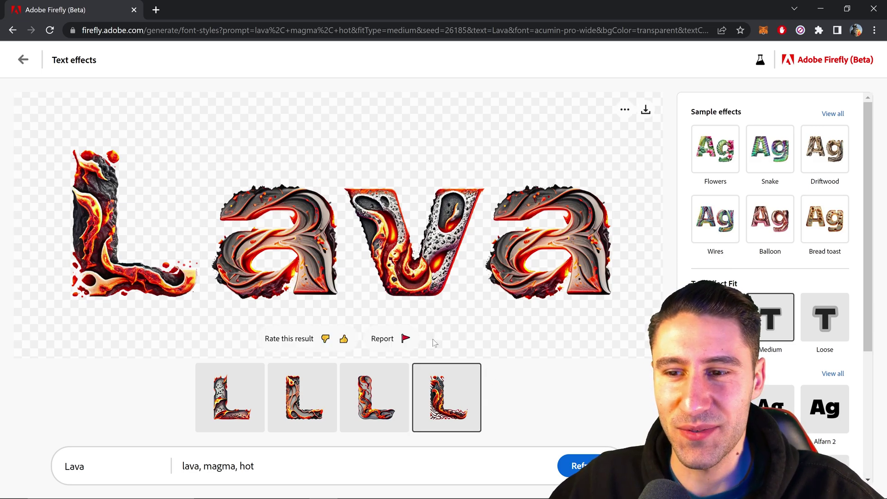
{"action": "left_click", "coordinate": [226, 408]}
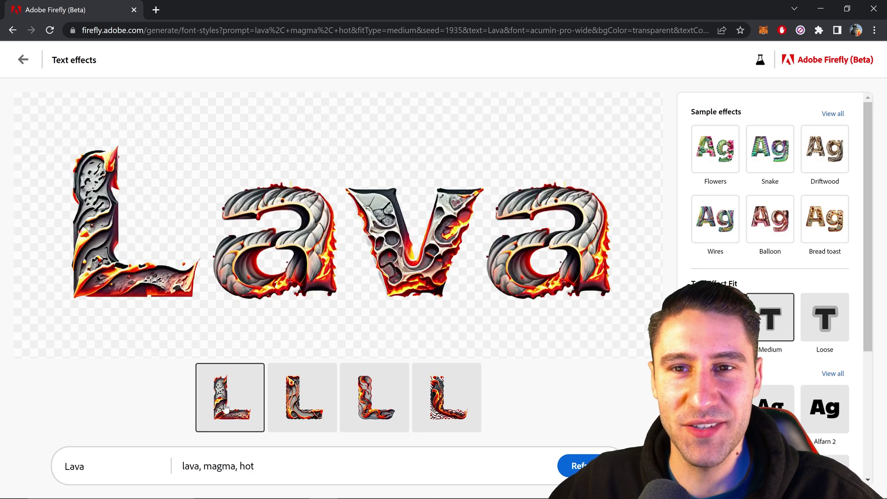
{"action": "left_click", "coordinate": [443, 402]}
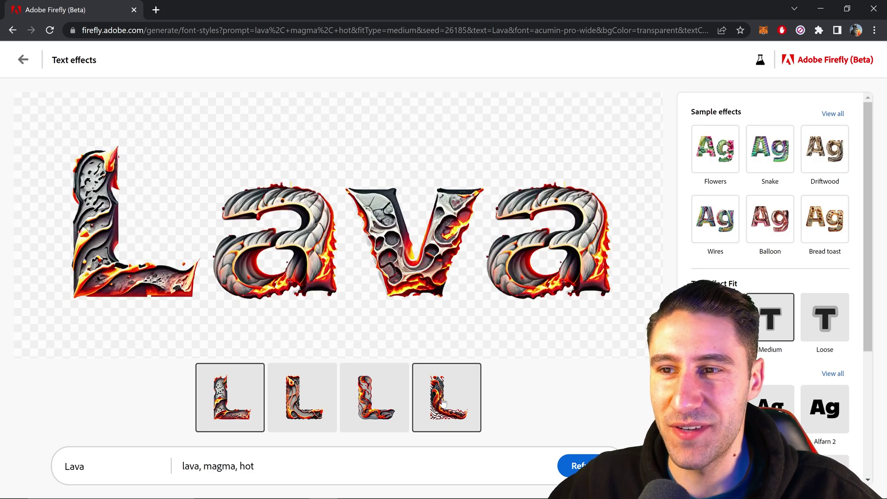
{"action": "left_click", "coordinate": [376, 410]}
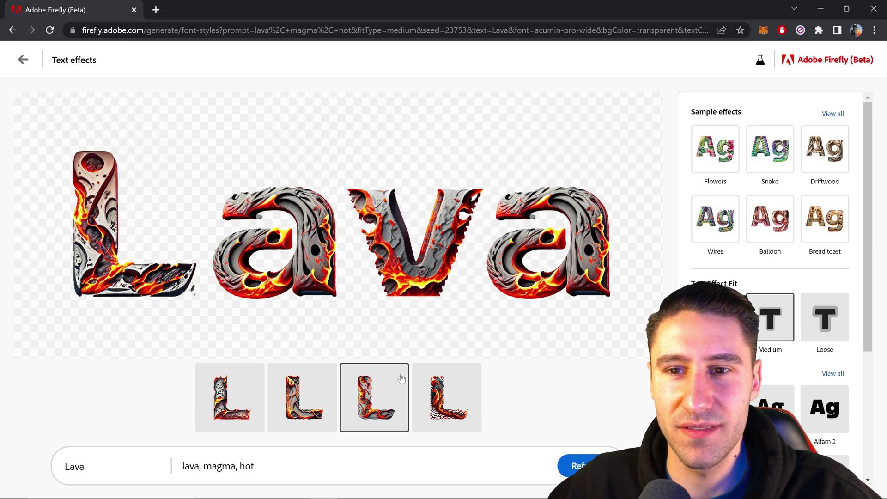
{"action": "left_click", "coordinate": [455, 384]}
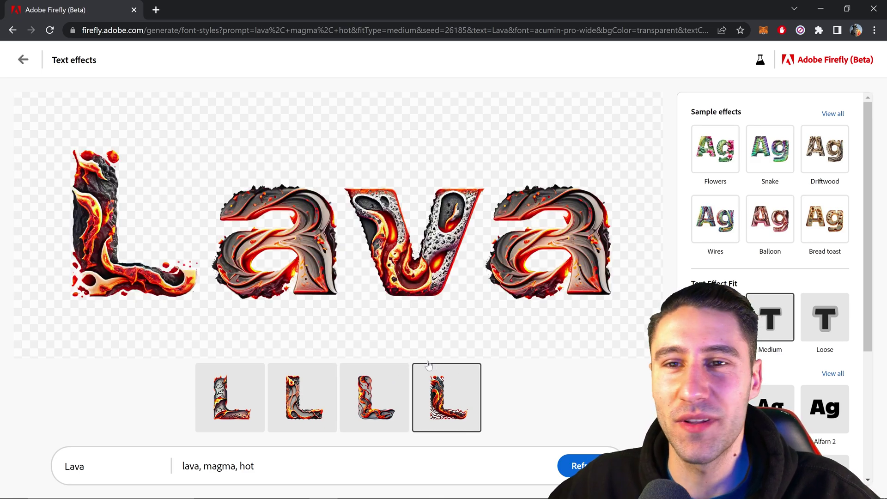
{"action": "mouse_move", "coordinate": [326, 353]}
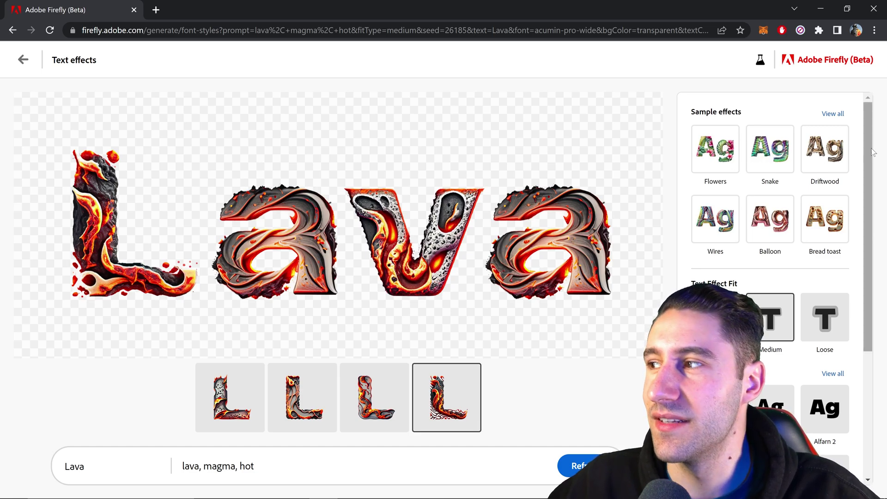
Step: Try the Tight and Loose text effect fits on the Lava text
{"action": "left_click_drag", "start_coordinate": [868, 145], "coordinate": [866, 237]}
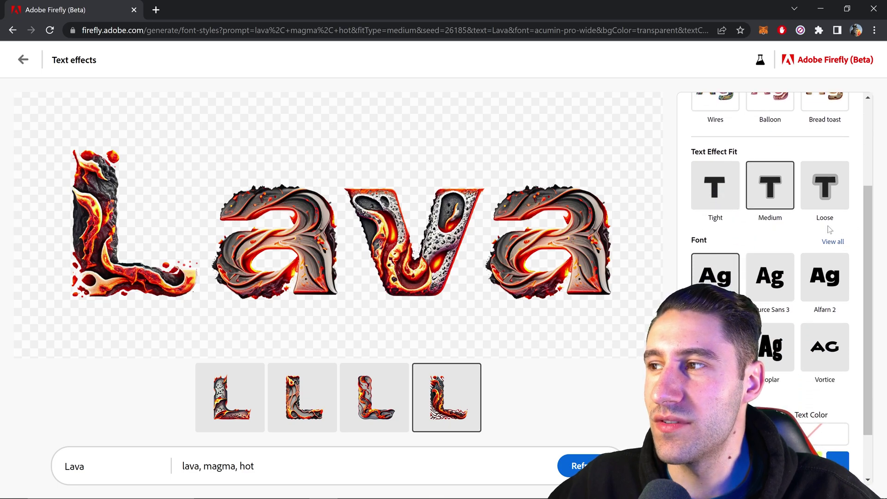
{"action": "left_click_drag", "start_coordinate": [869, 205], "coordinate": [876, 225]}
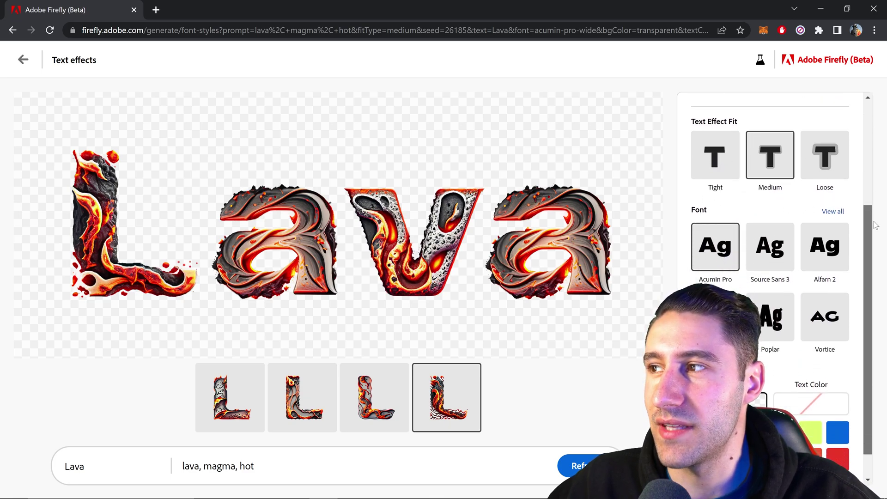
{"action": "left_click", "coordinate": [711, 159]}
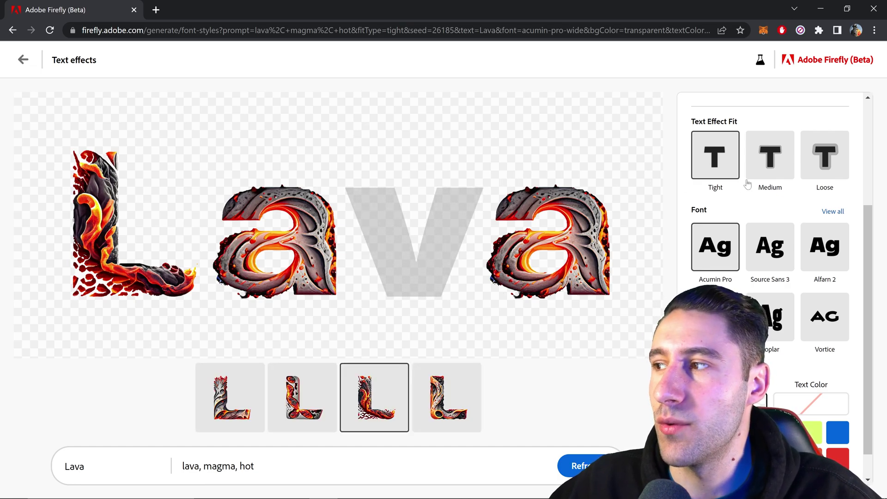
{"action": "left_click", "coordinate": [829, 166]}
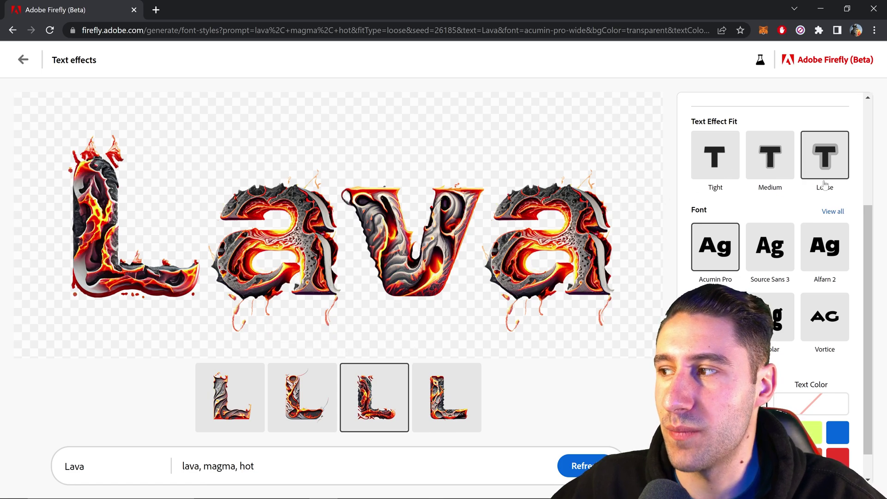
Step: Try the Source Sans 3 font from the full font list on the Lava text
{"action": "scroll", "coordinate": [869, 235], "scroll_direction": "down", "scroll_amount": 1}
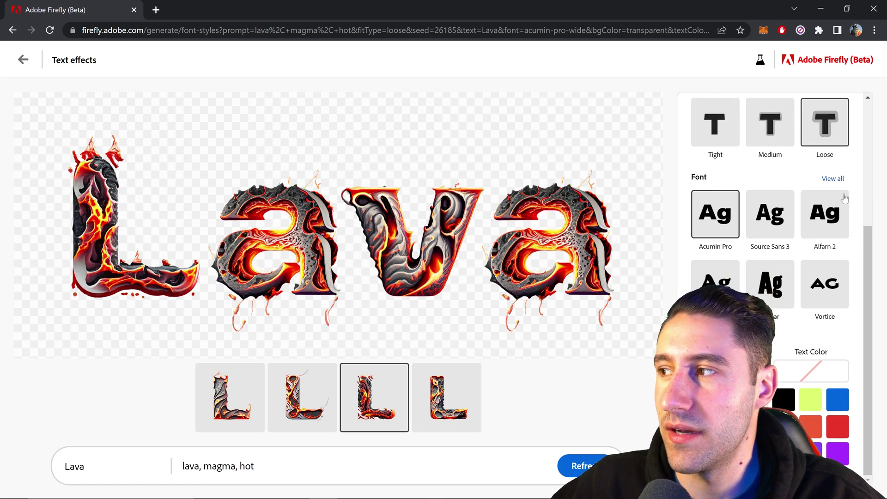
{"action": "left_click", "coordinate": [831, 190]}
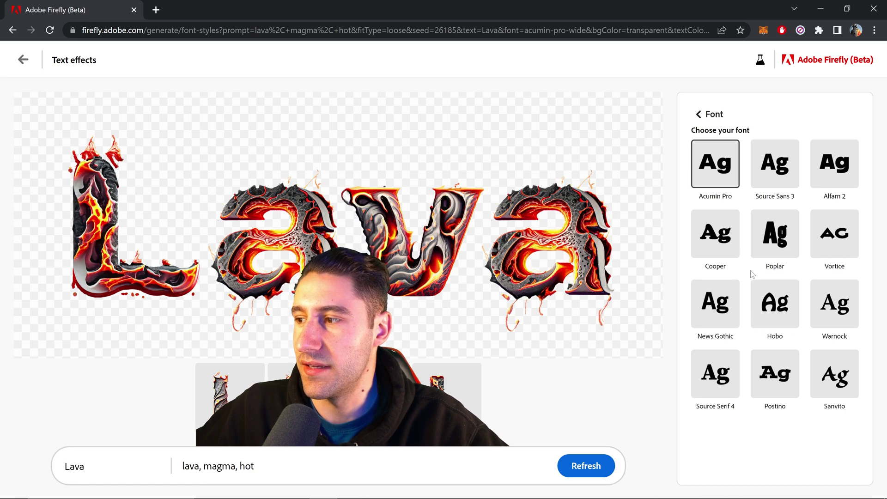
{"action": "left_click", "coordinate": [771, 165]}
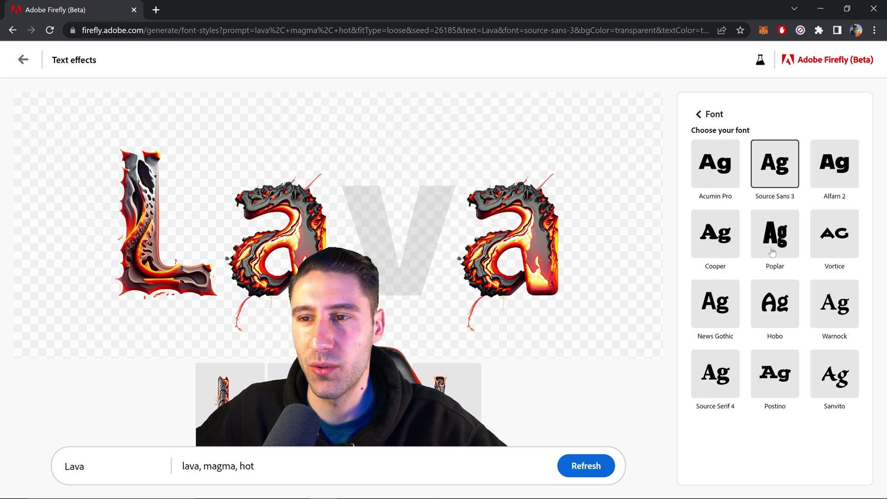
{"action": "left_click", "coordinate": [711, 114]}
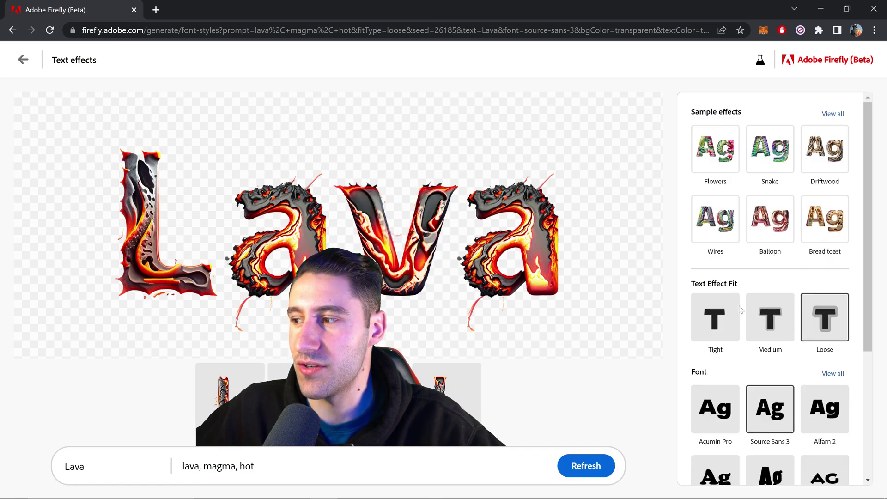
Step: Set the text effect fit back to Medium and the font back to Acumin Pro
{"action": "left_click", "coordinate": [775, 315]}
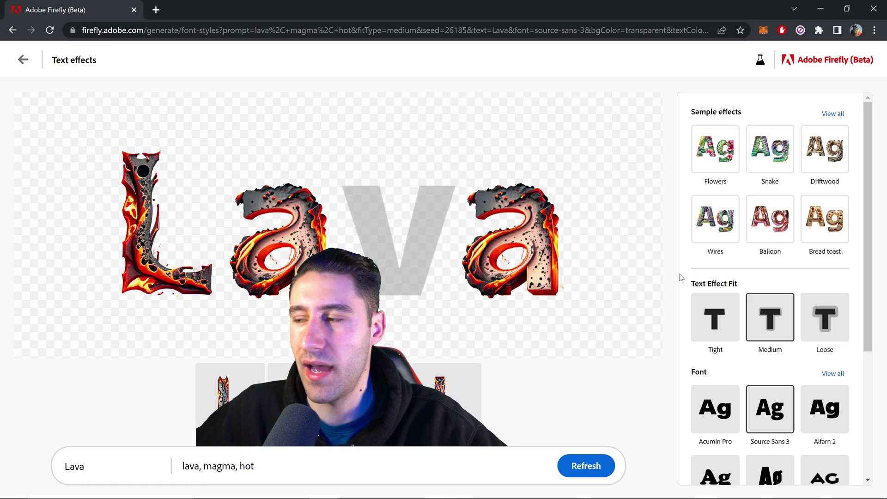
{"action": "scroll", "coordinate": [740, 333], "scroll_direction": "down", "scroll_amount": 1}
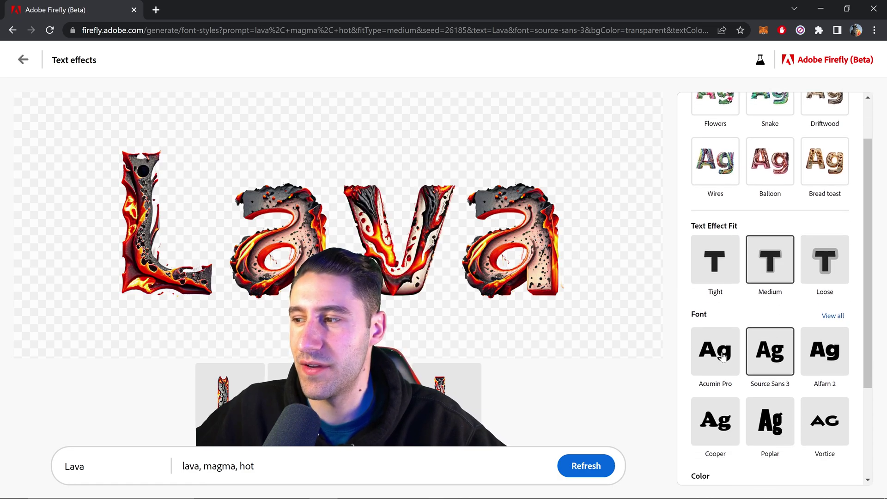
{"action": "left_click", "coordinate": [724, 357]}
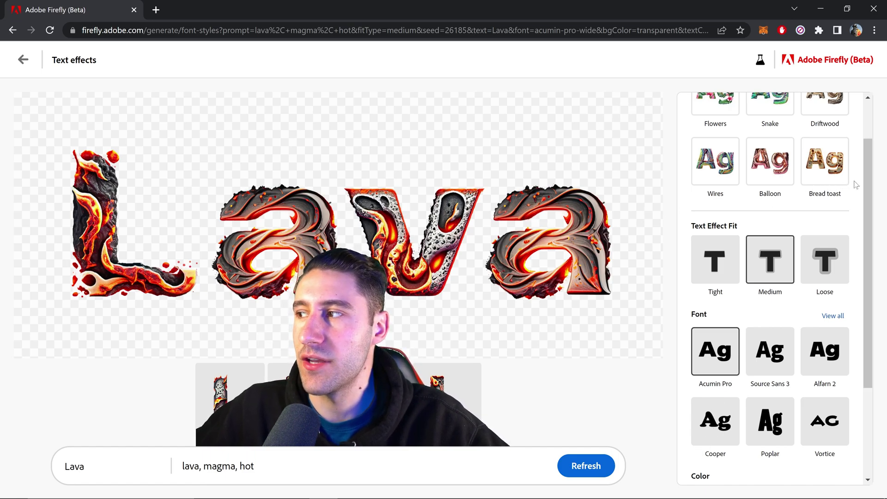
Step: Try white and yellow background colors behind the Lava text, and restore the transparent background
{"action": "left_click_drag", "start_coordinate": [869, 220], "coordinate": [875, 308]}
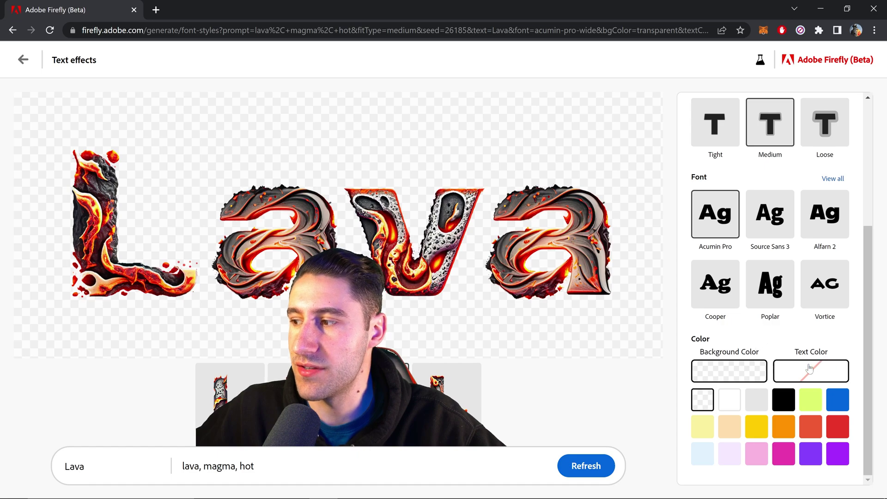
{"action": "left_click", "coordinate": [730, 407]}
{"action": "left_click", "coordinate": [756, 426]}
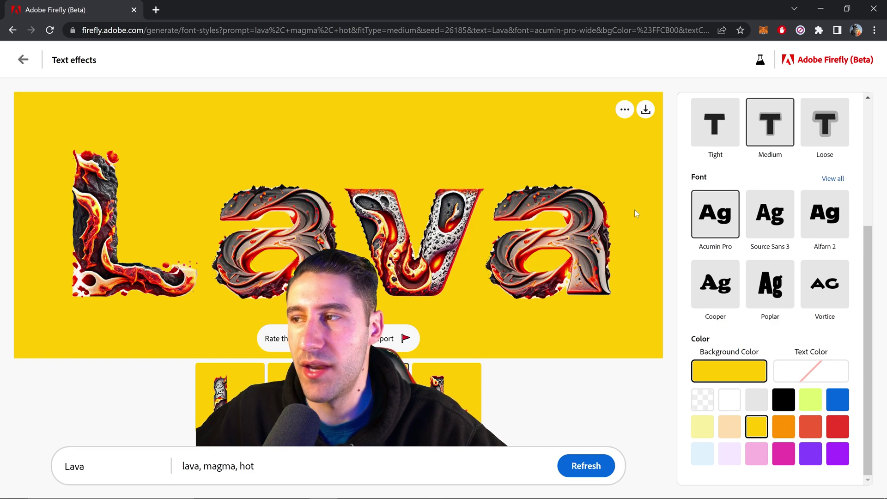
{"action": "left_click", "coordinate": [702, 400]}
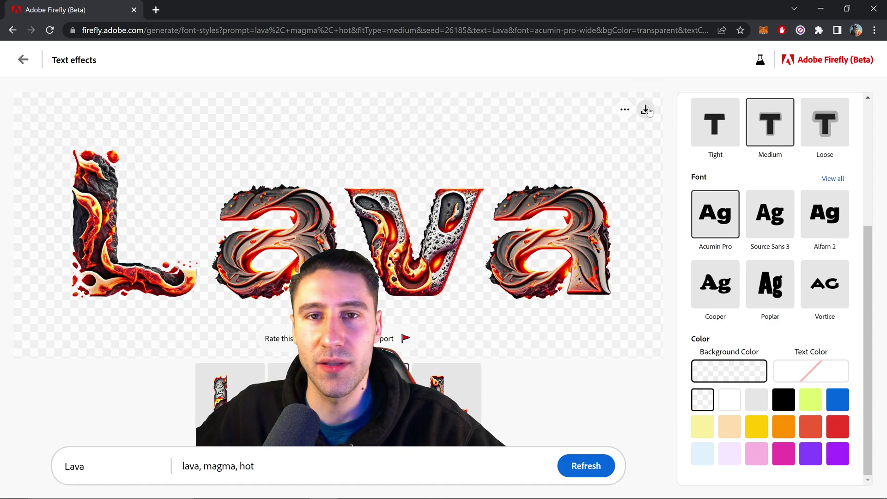
Step: Download the Lava text effect with a transparent background and accept the Content Credentials notice
{"action": "left_click", "coordinate": [646, 110]}
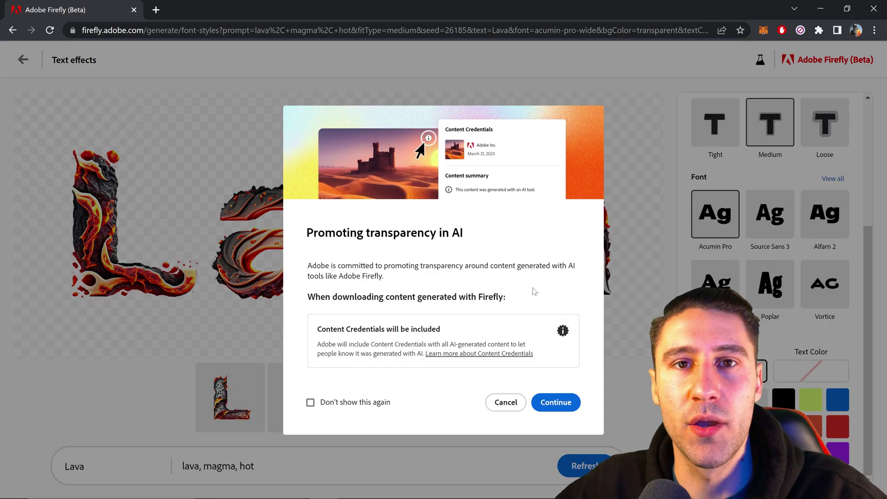
{"action": "left_click", "coordinate": [552, 402]}
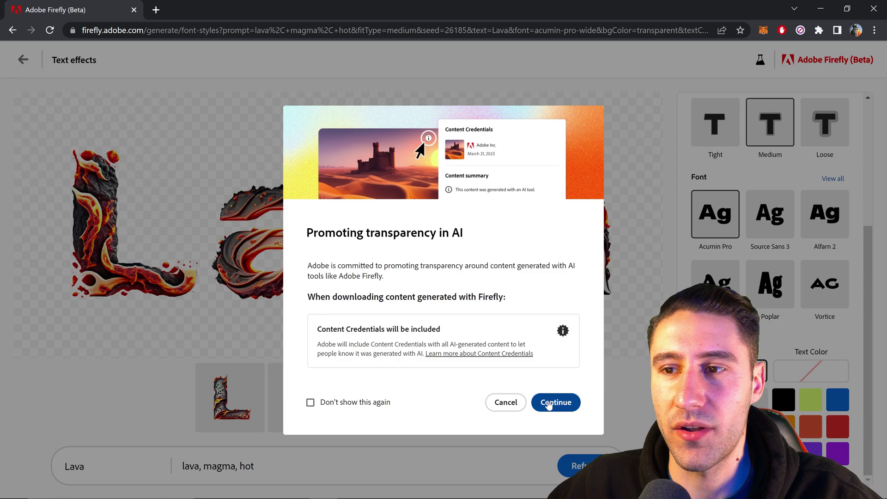